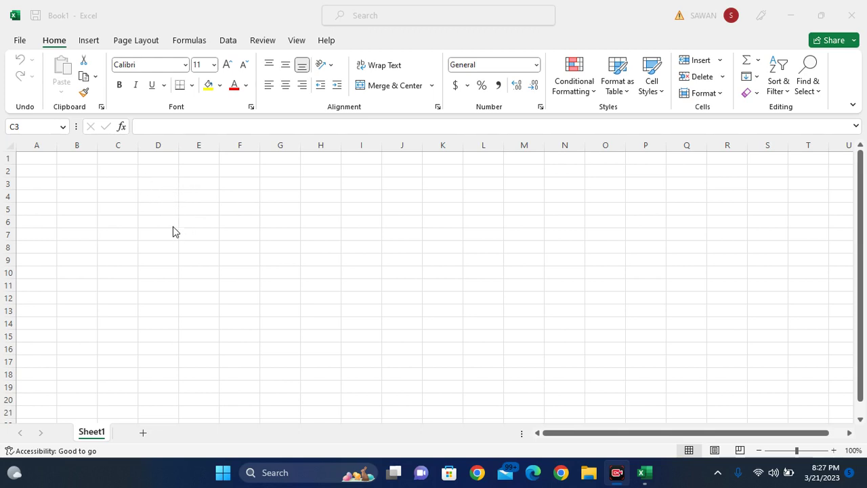
Zoom in and enter 20 in B2 and 12 in B3.
ctrl+scroll(172, 224, up, 5)
ctrl+scroll(172, 221, up, 2)
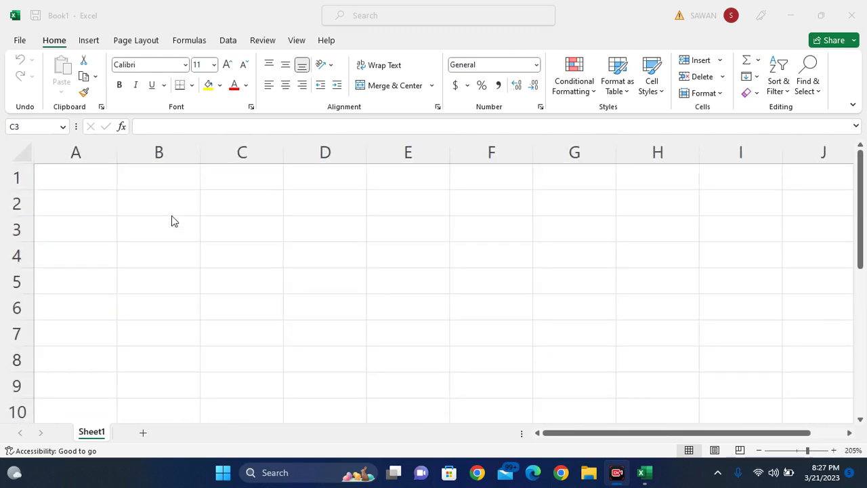
ctrl+scroll(172, 221, up, 2)
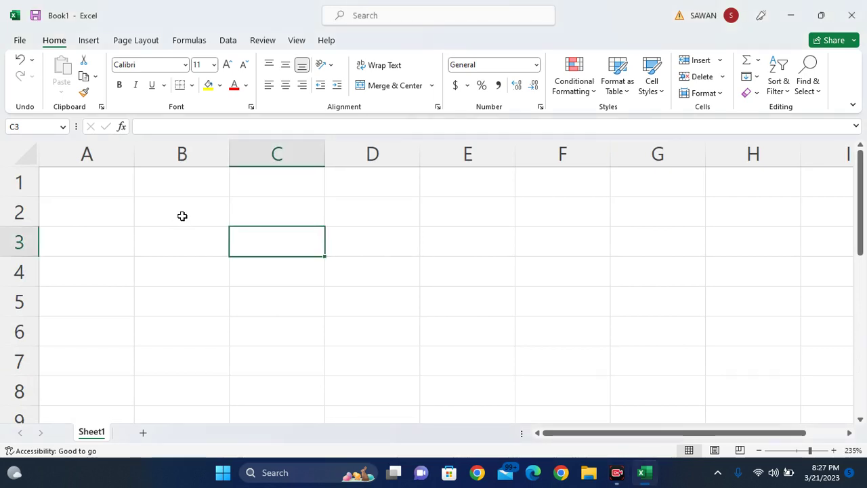
click(184, 216)
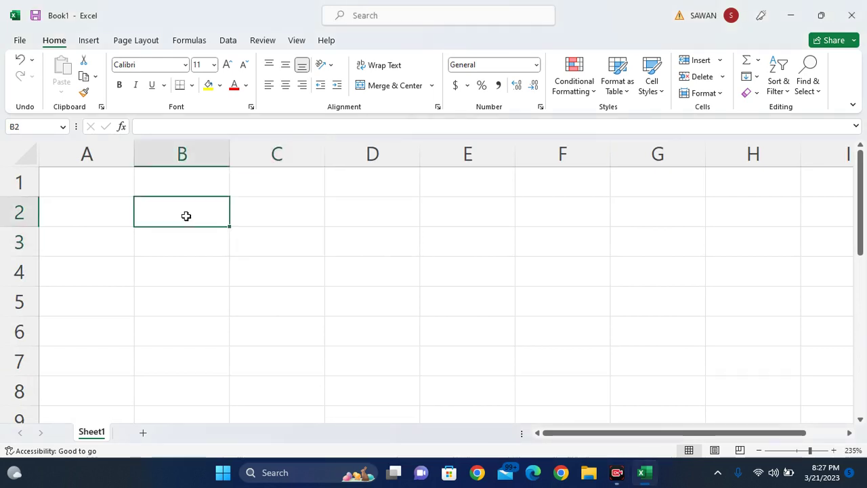
text(20)
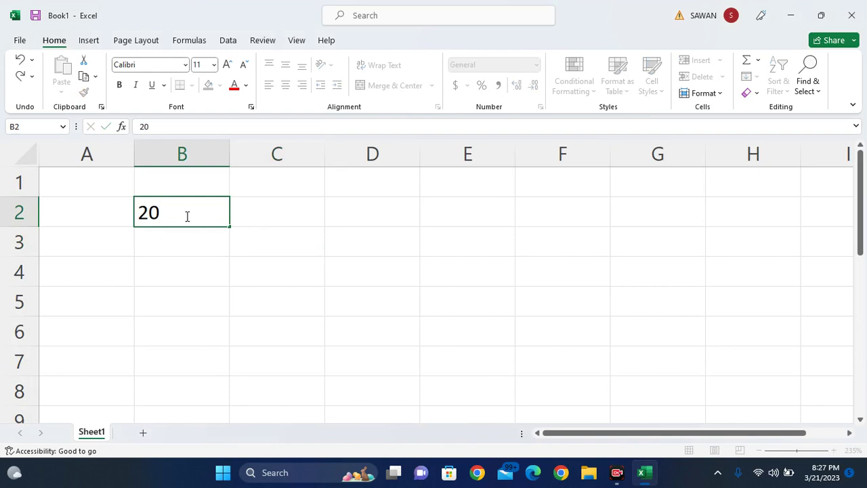
key(Return)
text(12)
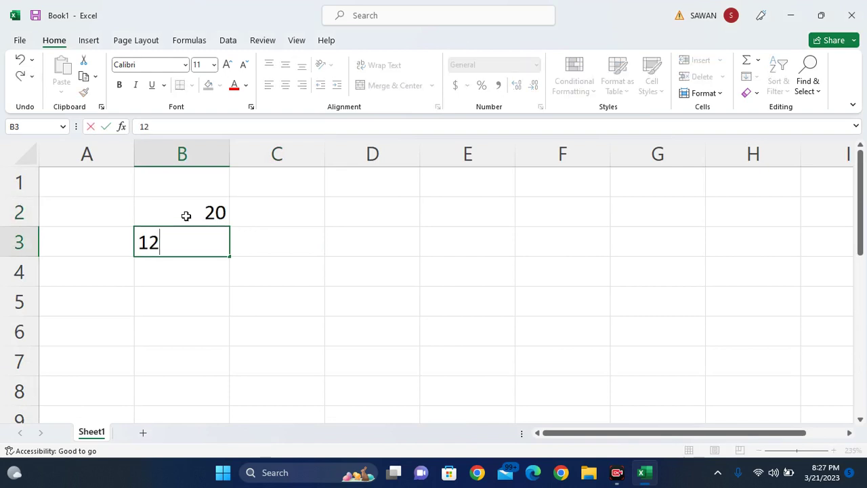
key(Return)
Enter 11.2, 9.9 and 10 in B4 through B6.
text(11)
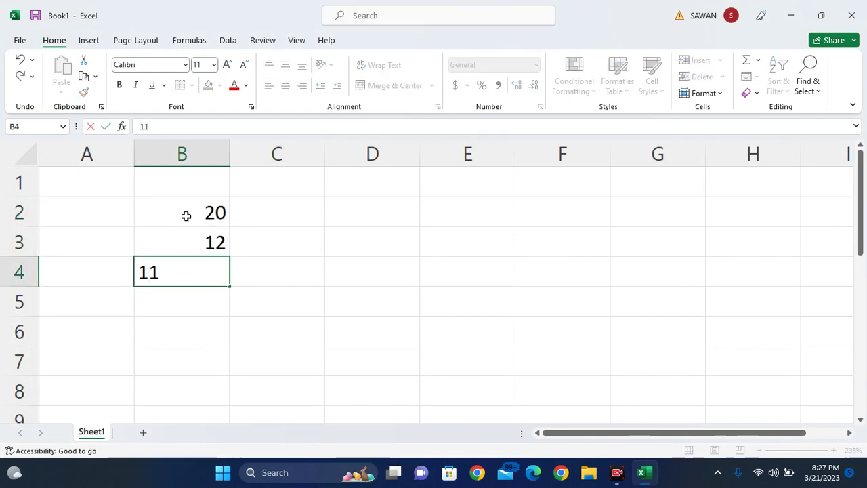
text(.2)
key(Return)
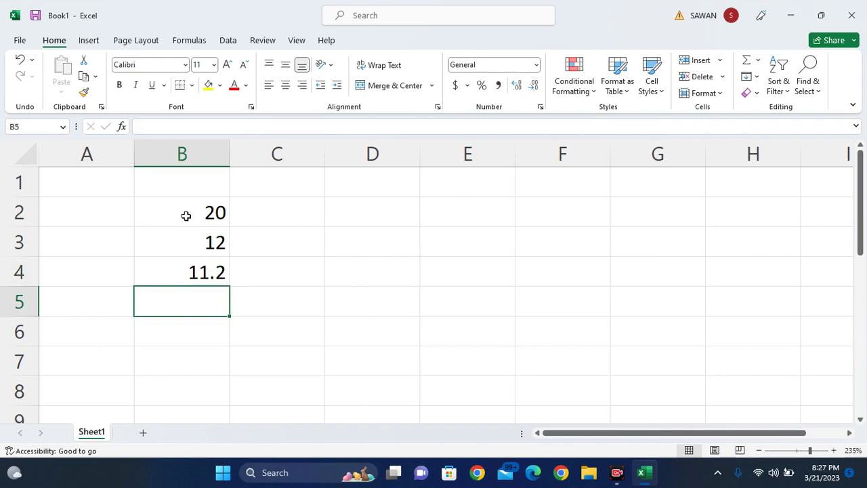
text(9.9)
key(Return)
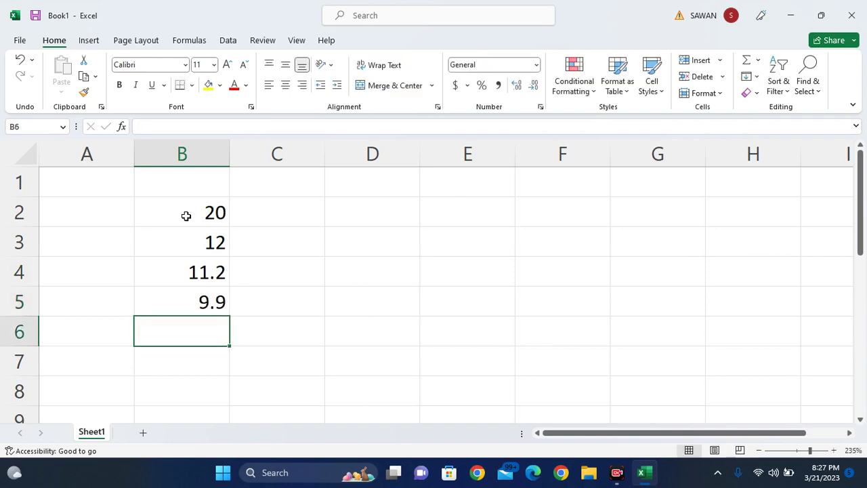
text(10)
key(Return)
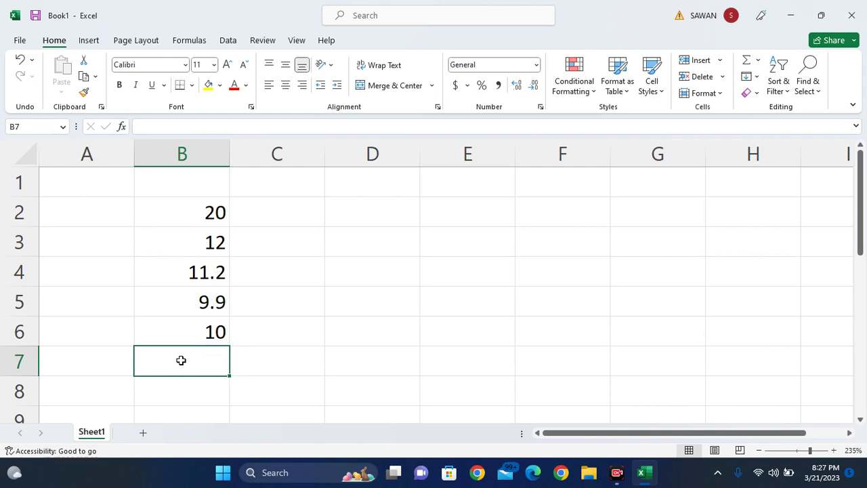
key(Right)
Put =SUM(B2:B6) in B7 so it shows the 63.1 total.
click(181, 360)
text(=)
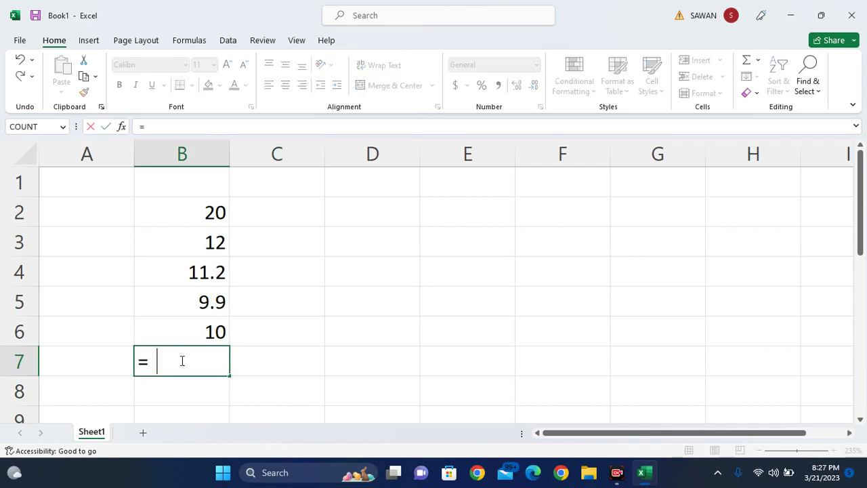
text(sum)
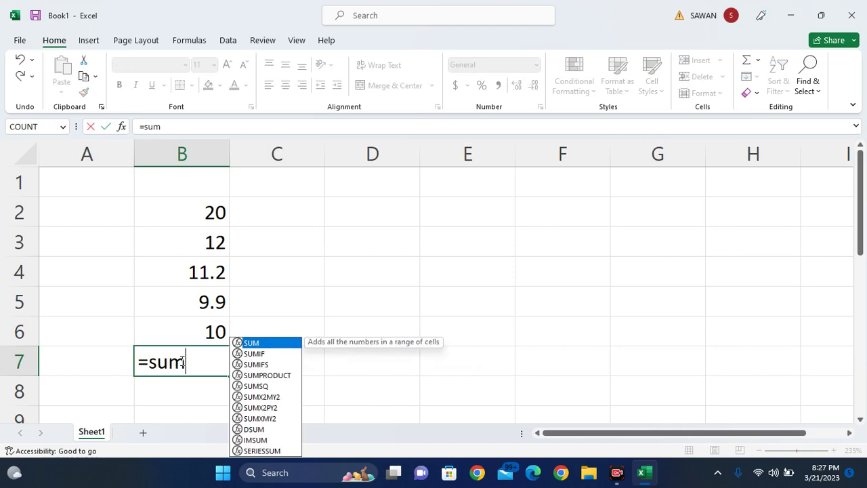
text(()
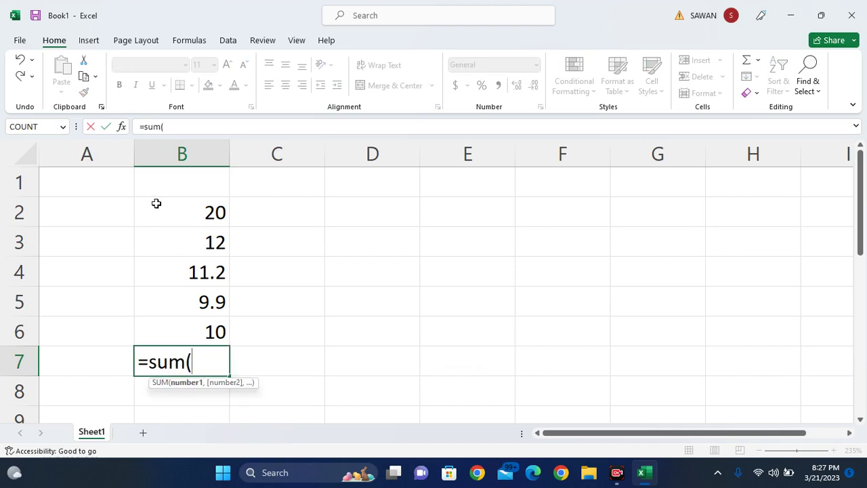
drag(159, 222, 168, 320)
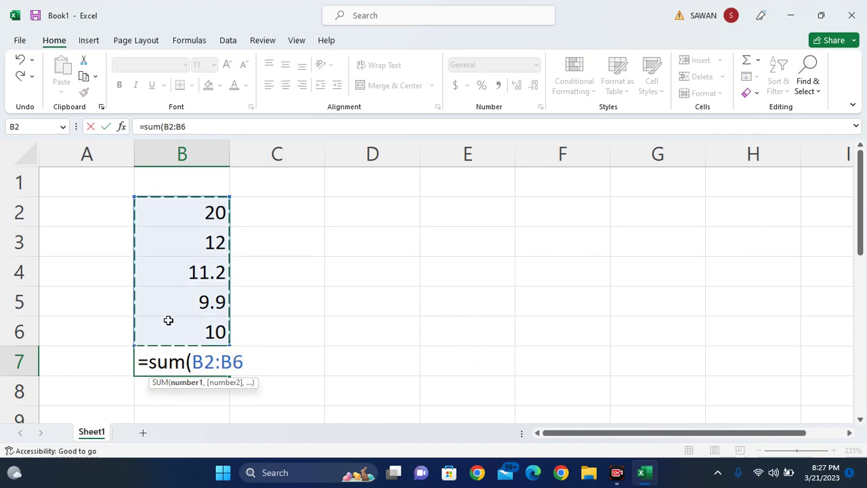
text())
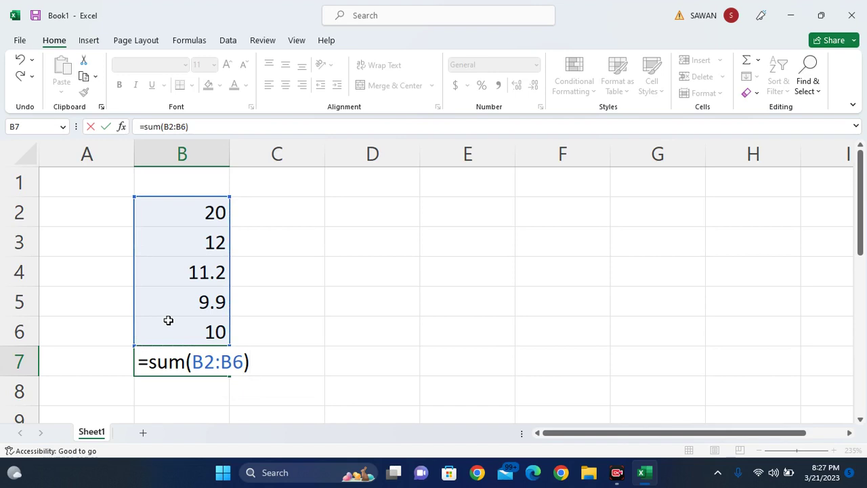
key(Return)
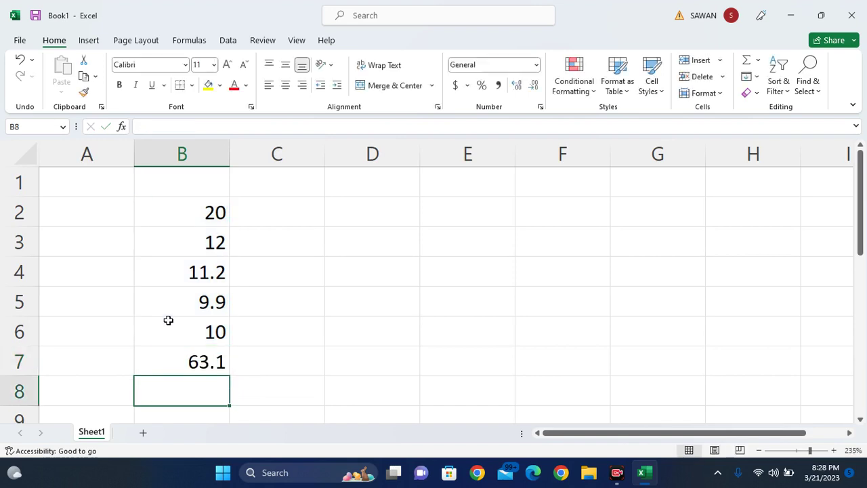
click(193, 366)
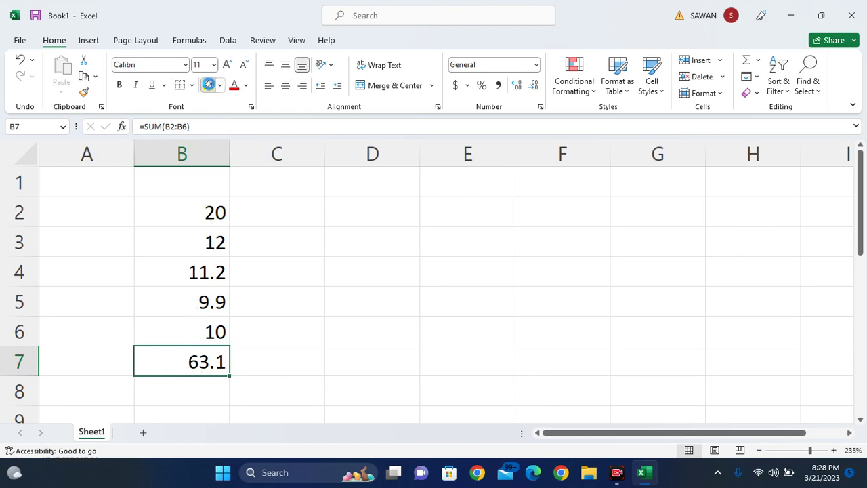
Fill B7 yellow and change B2 to 10, updating the total to 53.1.
click(209, 84)
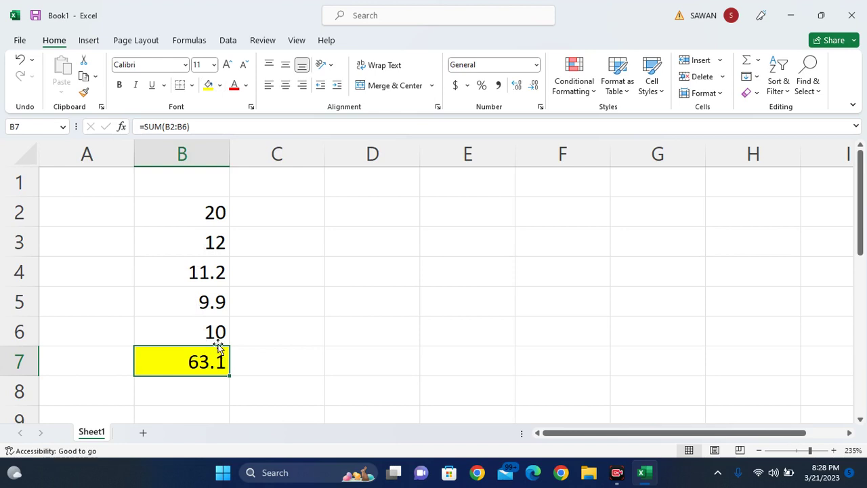
click(200, 212)
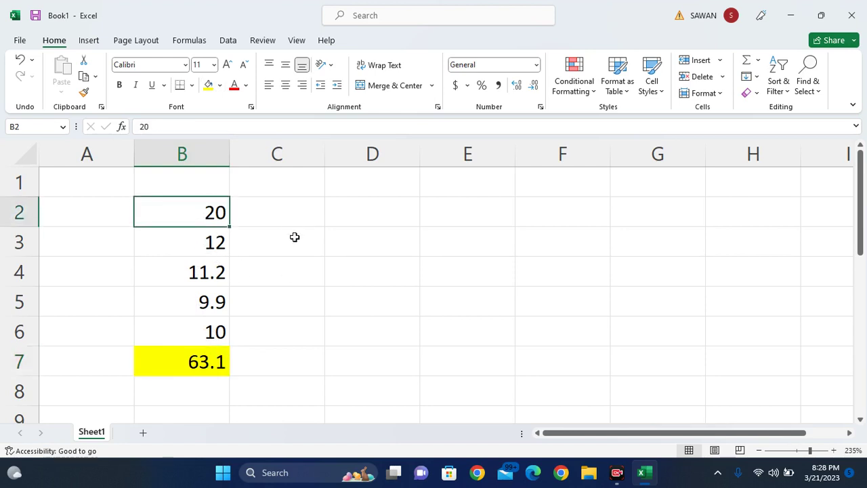
text(10)
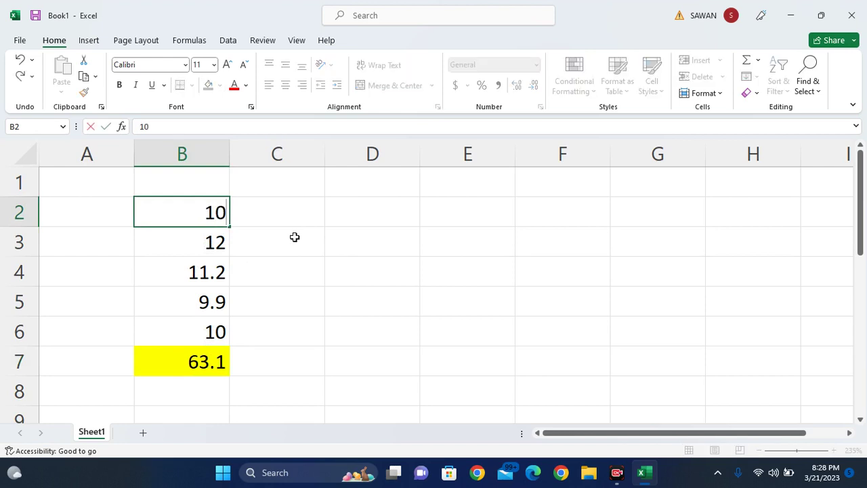
key(Return)
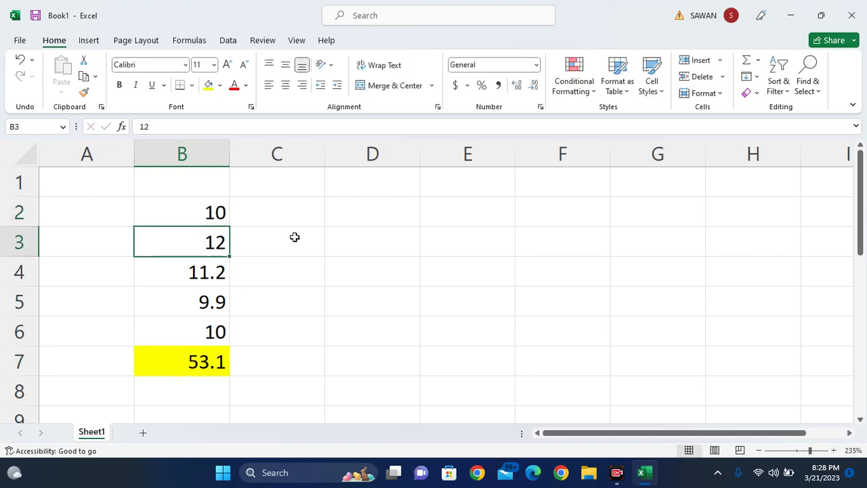
click(207, 365)
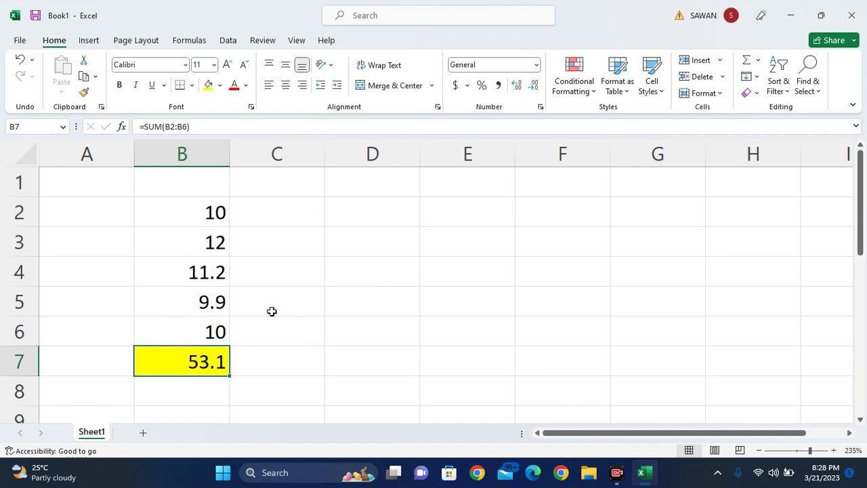
click(380, 212)
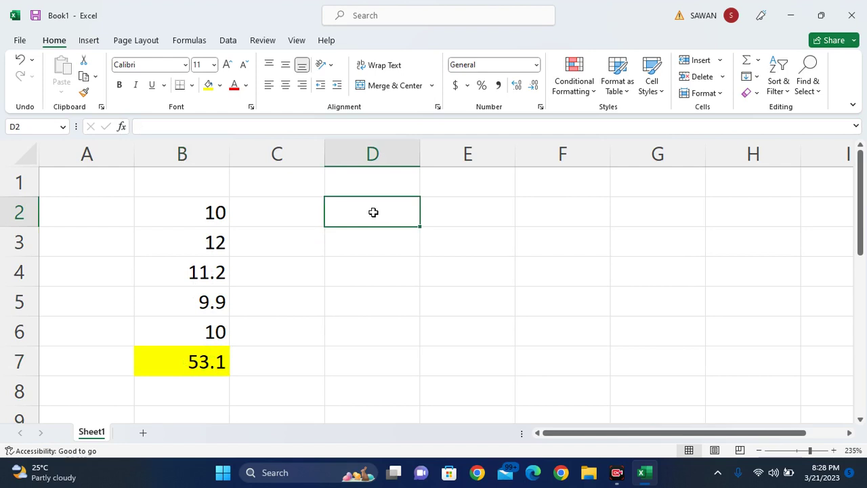
Enter 10 in D2 and 20 in D3, correcting a mistyped 10.
text(10)
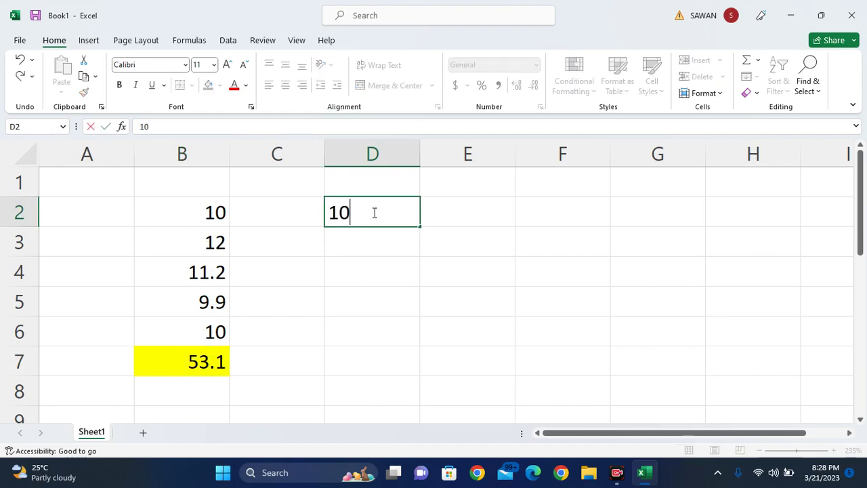
key(Return)
text(10)
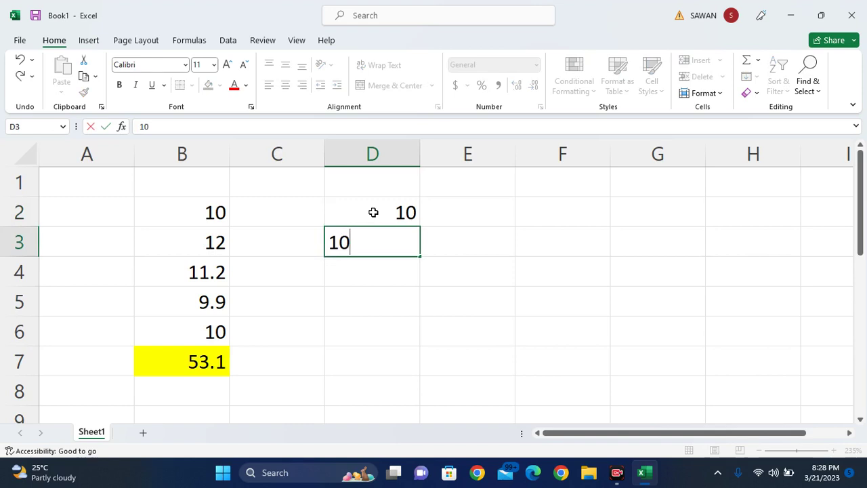
key(Return)
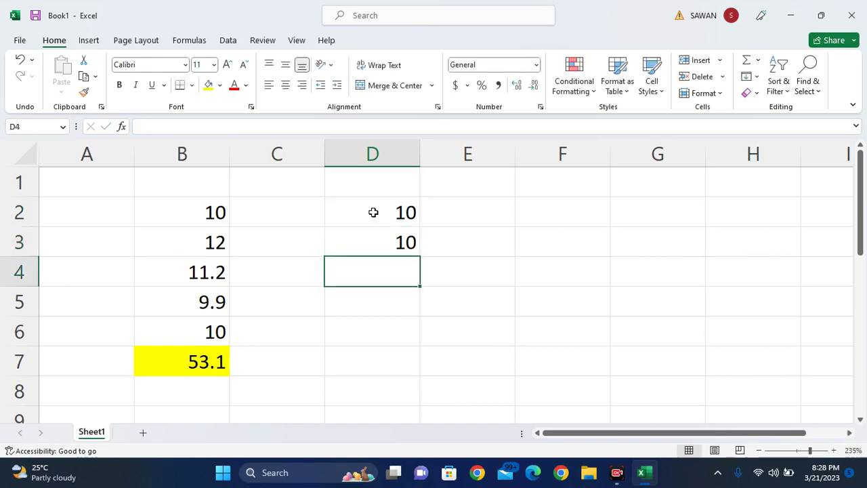
key(Up)
text(20)
key(Return)
Enter 10, 20 and 10 in D4 through D6.
text(10)
key(Return)
text(20)
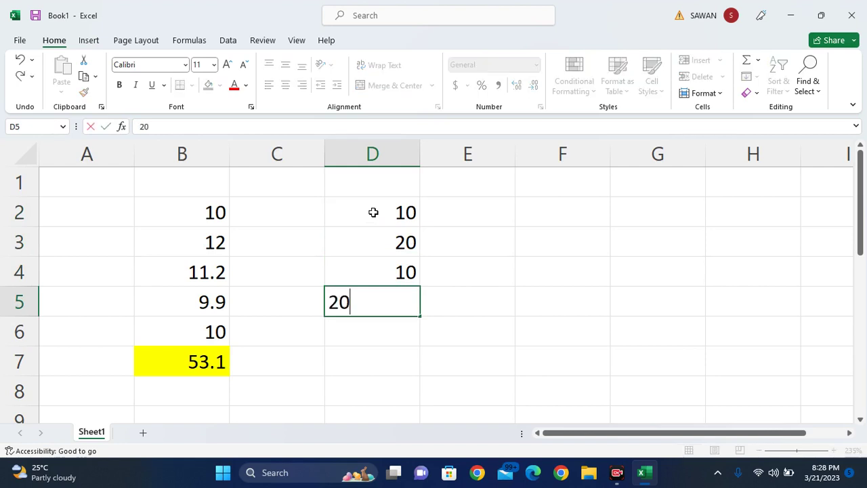
key(Return)
text(10)
key(Return)
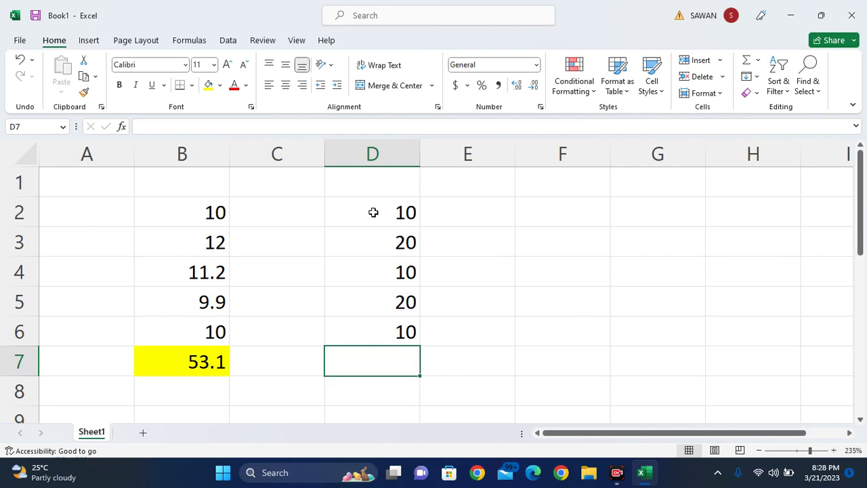
Enter =SUM(D2,D5) in D7 so it shows 30.
text(=SU)
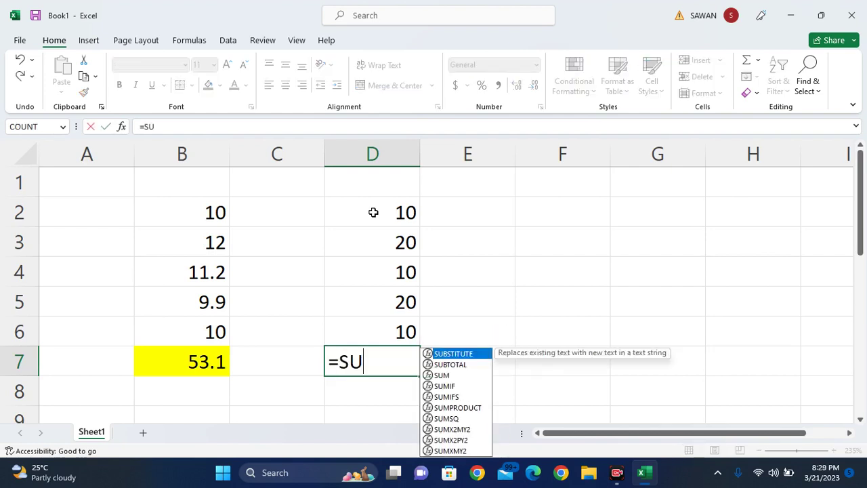
text(M()
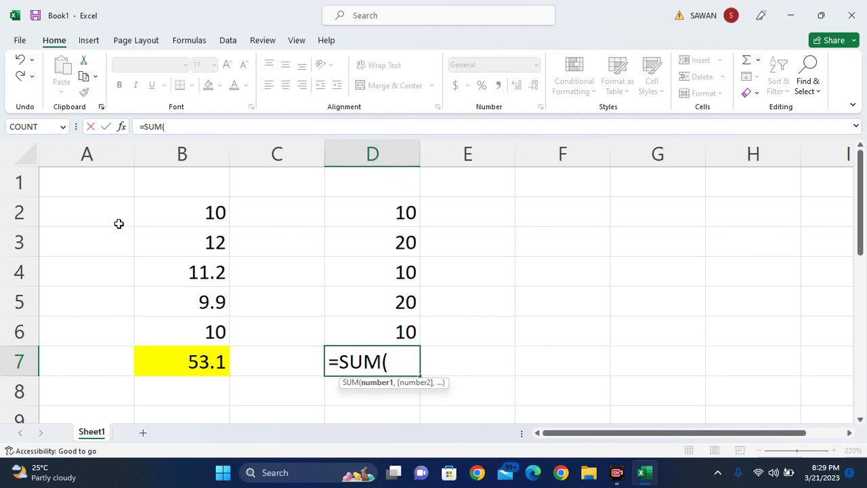
text(D)
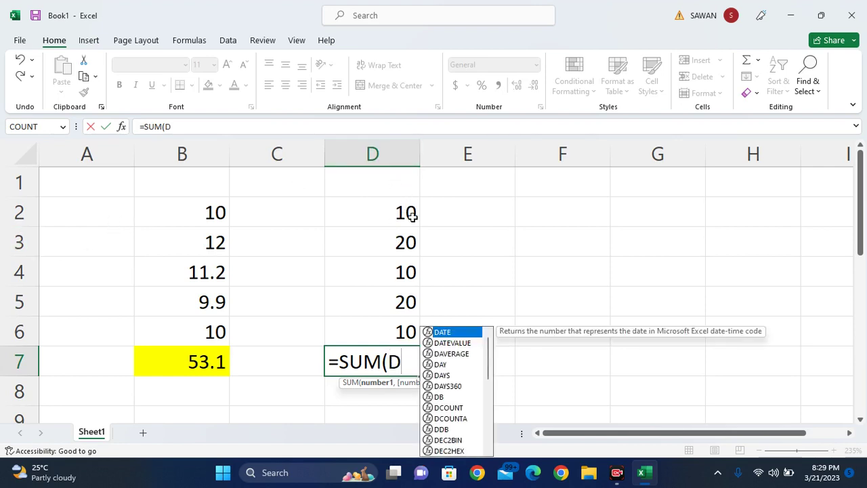
text(2)
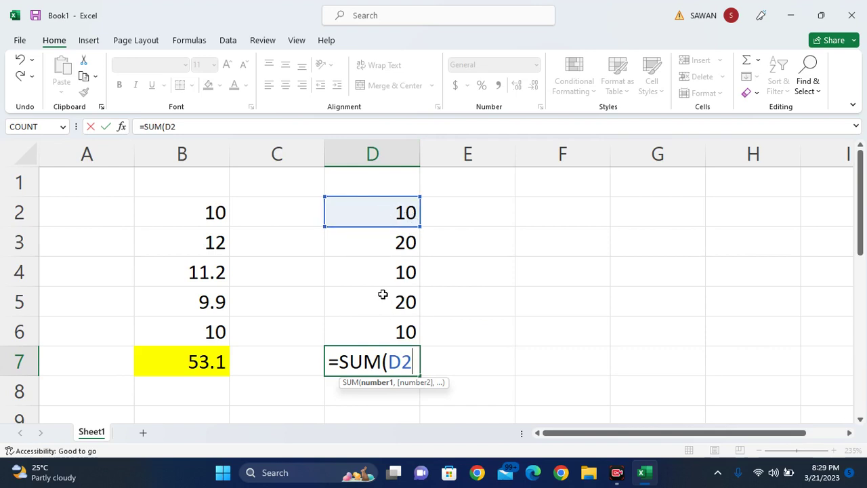
text(,)
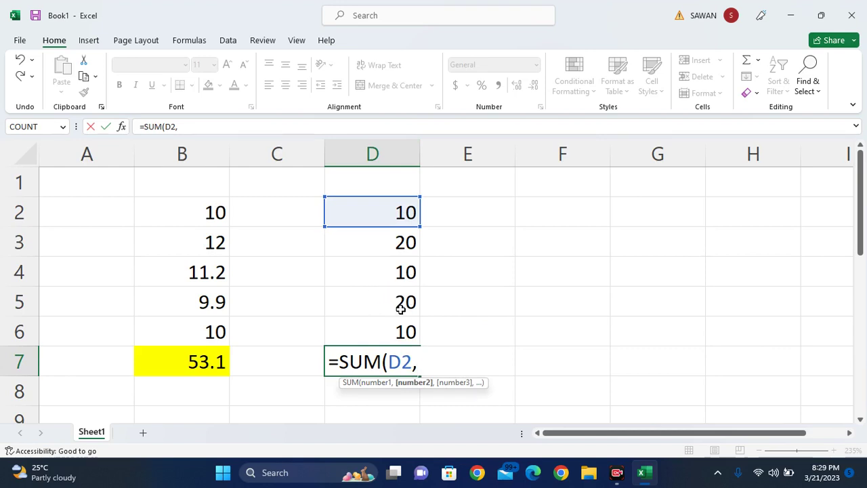
text(D5)
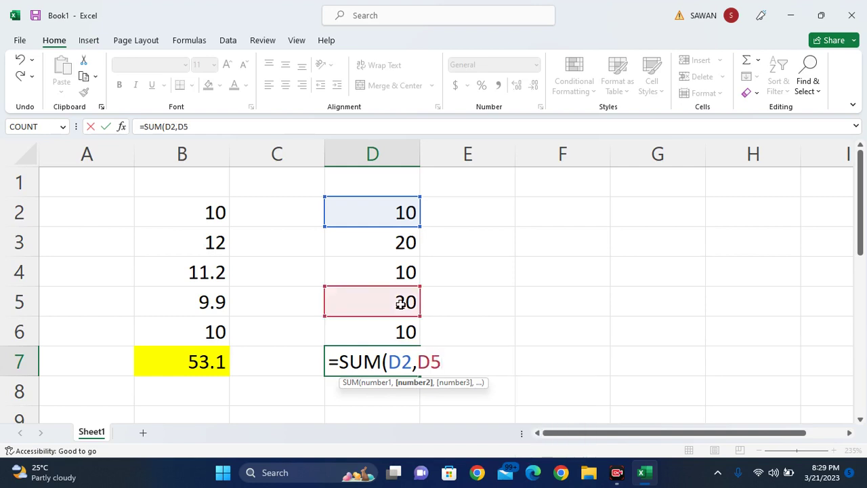
text())
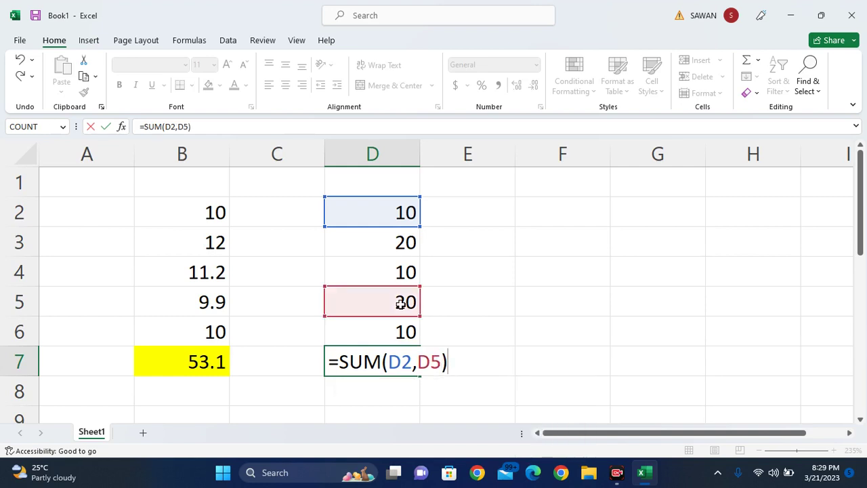
key(Return)
Give the D7 total a yellow fill.
key(Up)
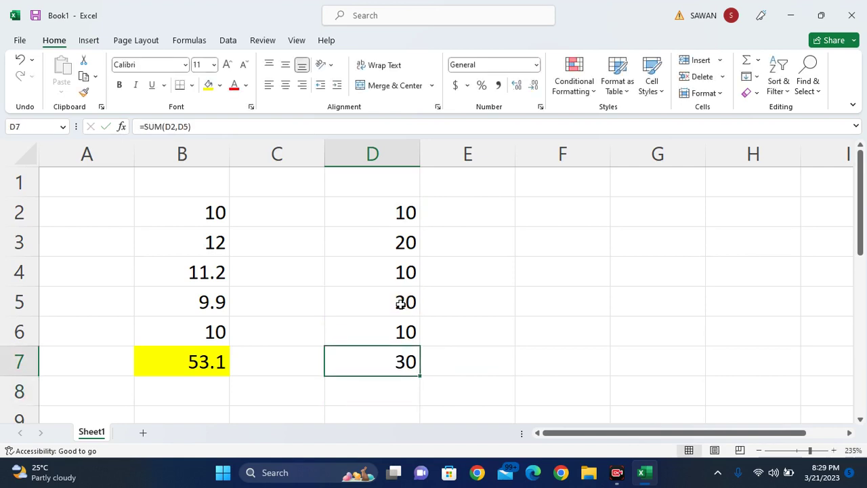
click(209, 85)
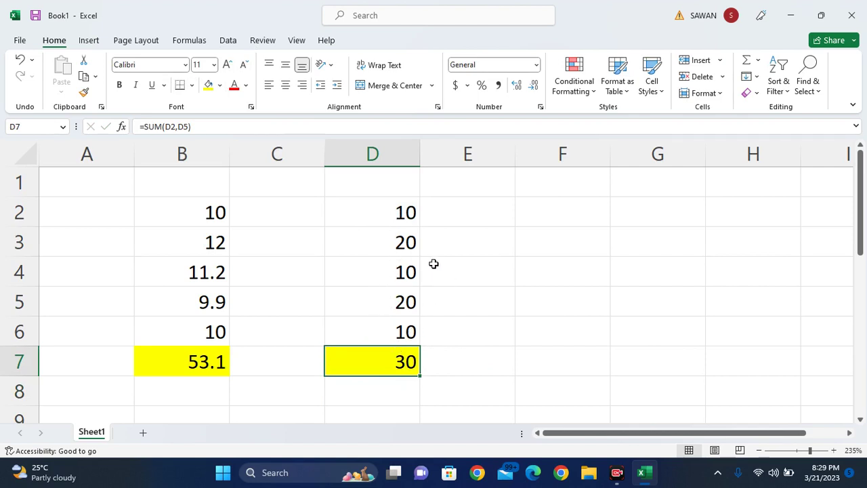
click(475, 220)
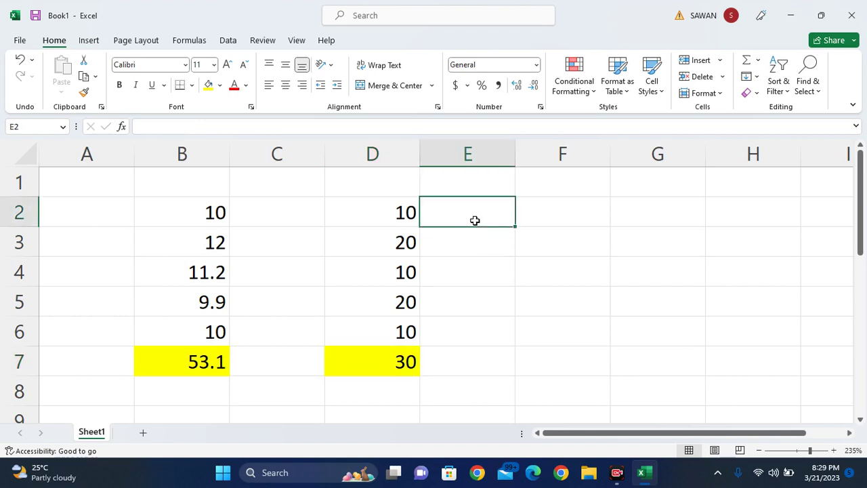
Enter 10 in F2 and 5 in G3.
key(Right)
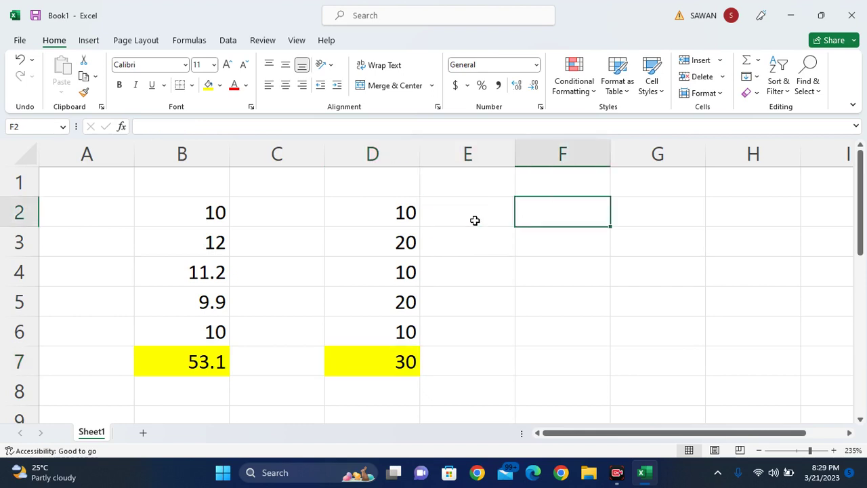
text(10)
key(Right)
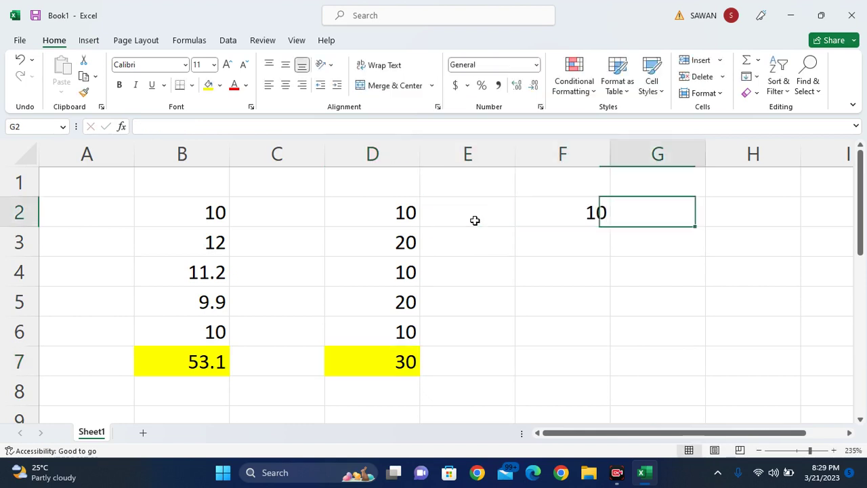
key(Down)
text(5)
key(Right)
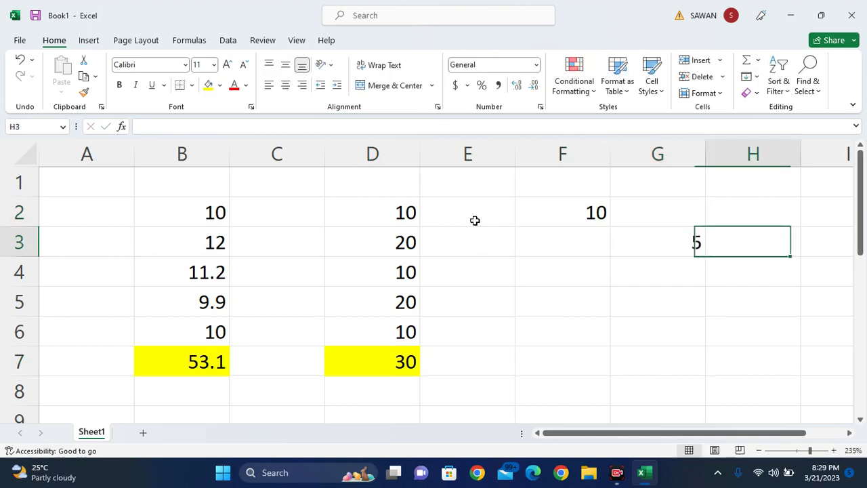
key(Left)
Enter 6 in F4 and 7 in G5.
key(Down)
key(Left)
text(6)
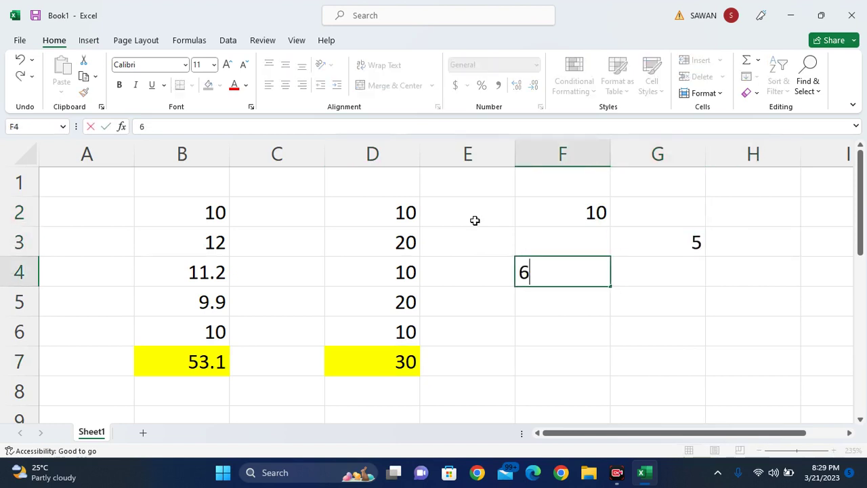
key(Return)
key(Right)
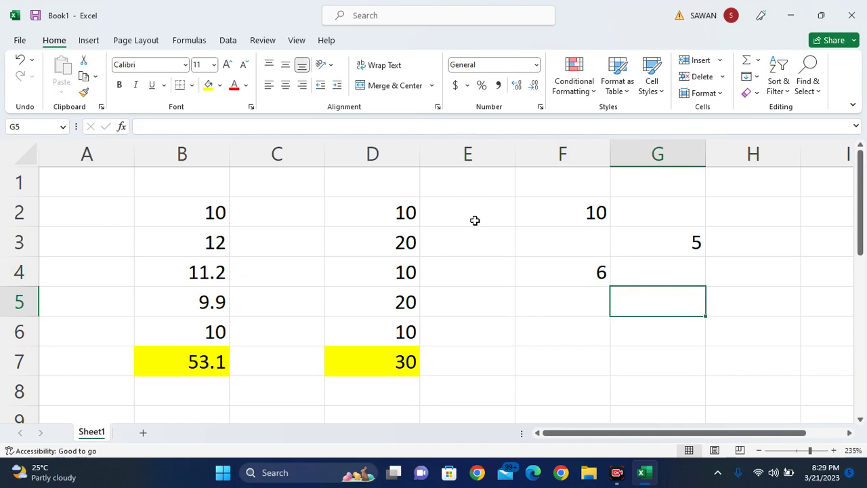
text(7)
key(Return)
key(Down)
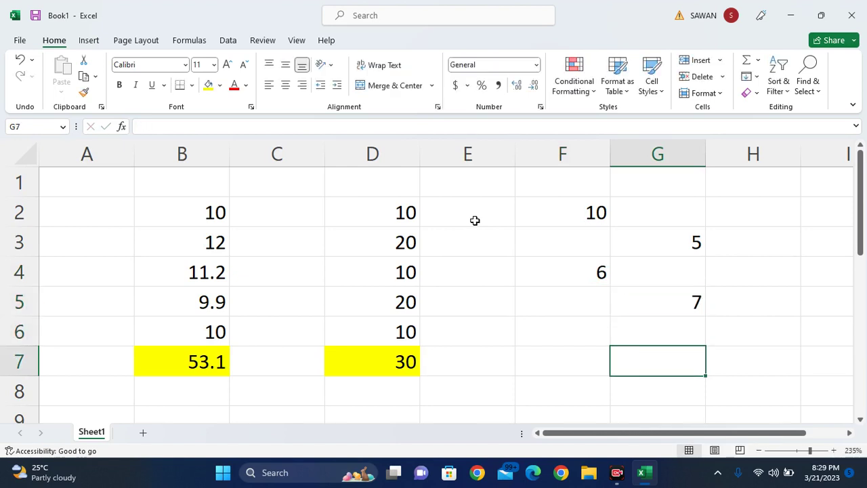
key(Left)
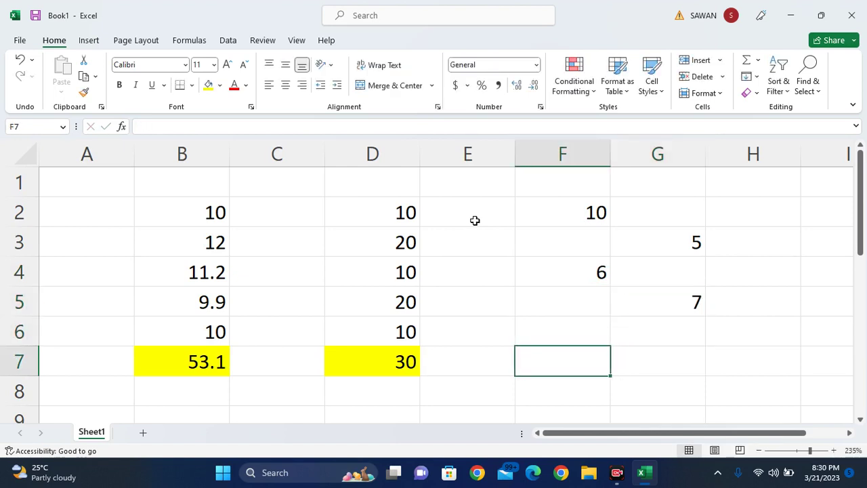
Build =SUM(F2,G3,F4,G5) in F7, showing 28, and fill it yellow.
text(=)
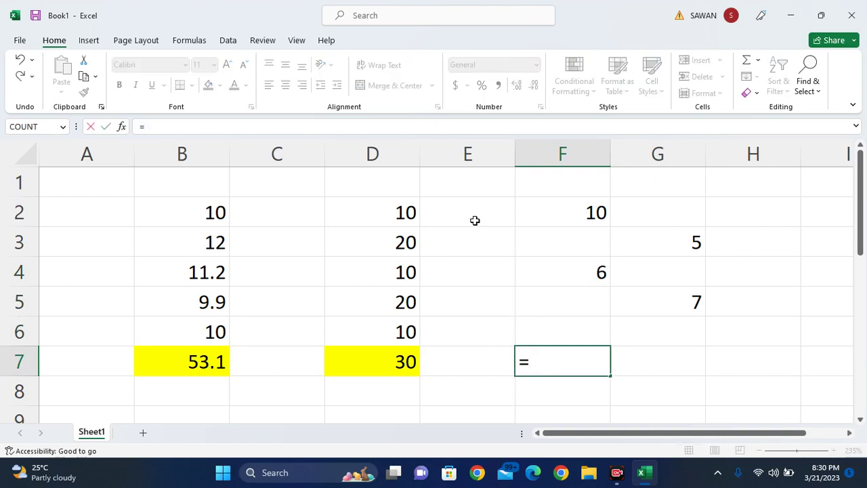
text(SUM)
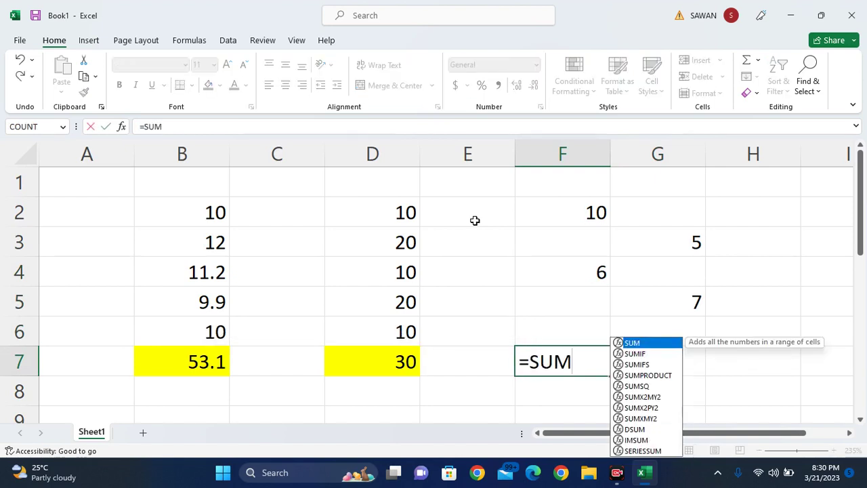
text(()
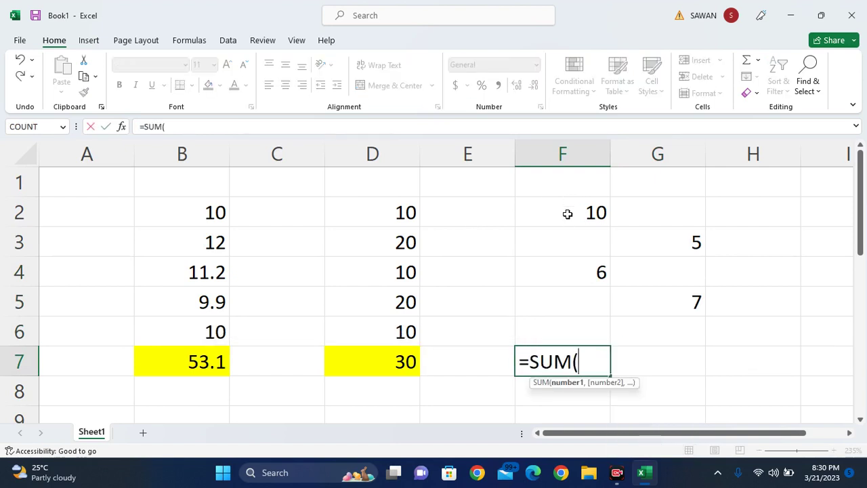
click(568, 214)
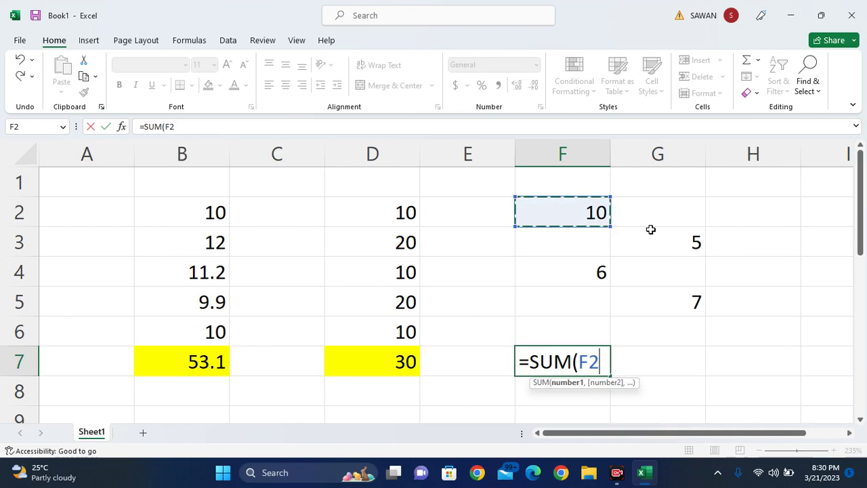
ctrl+click(687, 250)
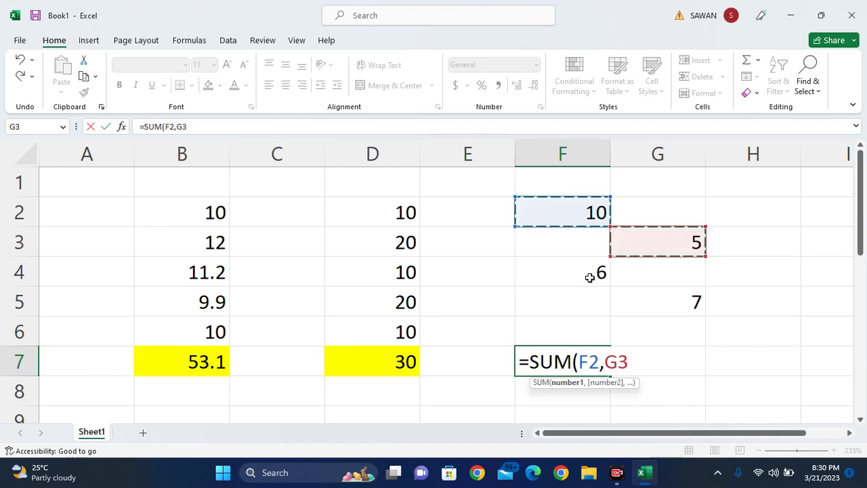
ctrl+click(591, 277)
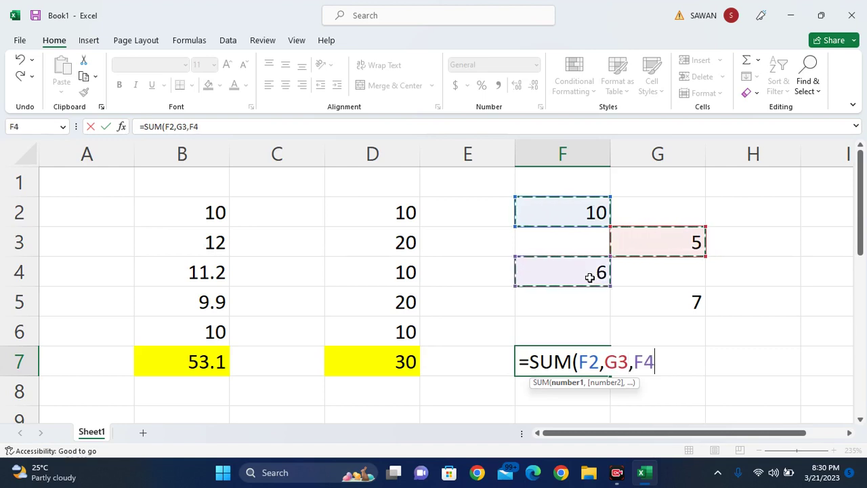
ctrl+click(647, 311)
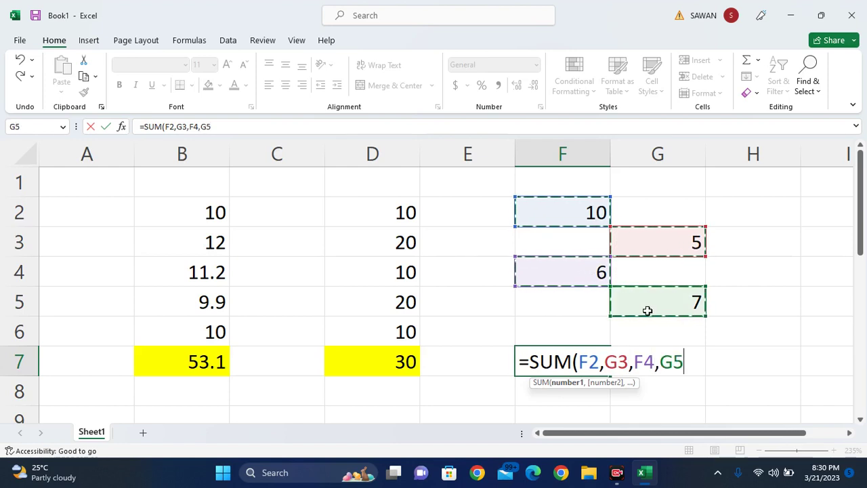
text())
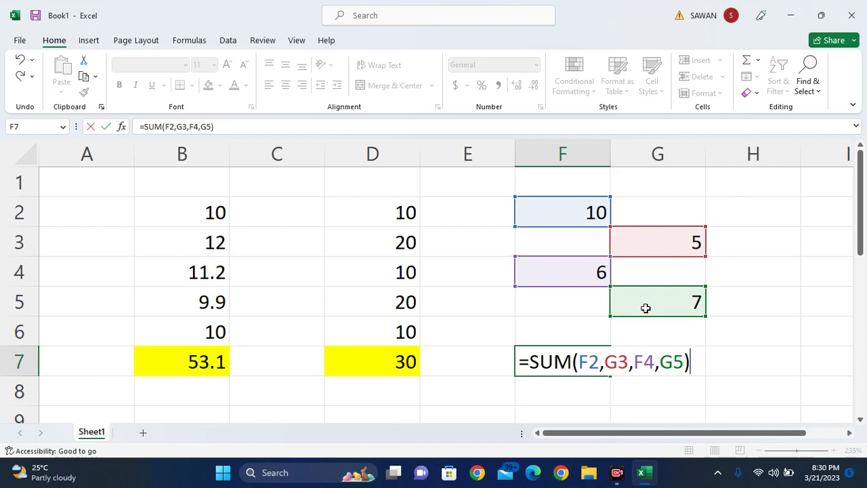
key(Return)
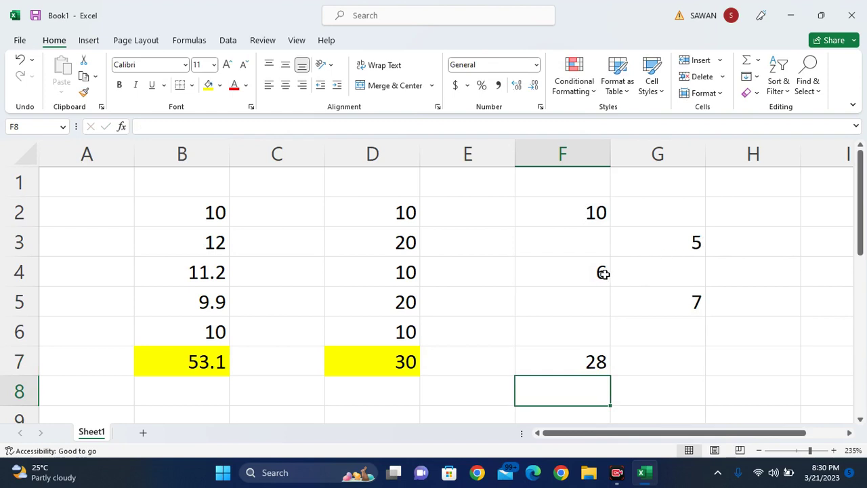
click(576, 366)
click(208, 85)
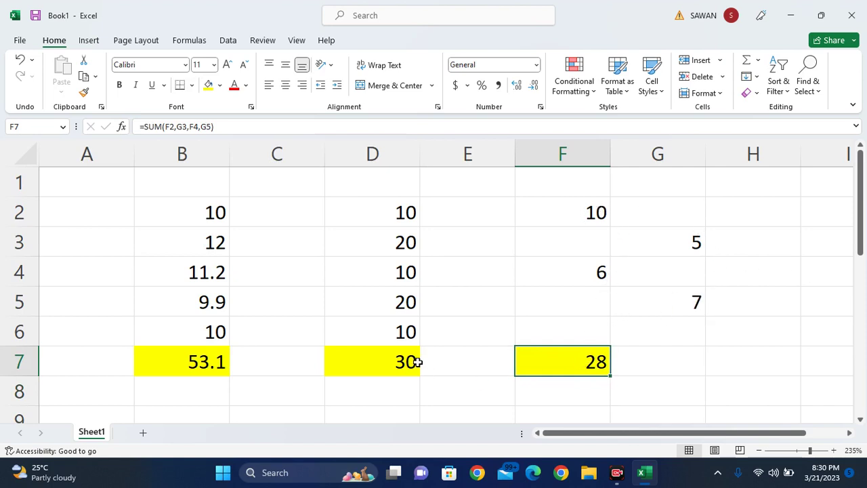
Enter =20+30 in D10, showing 50, and fill it yellow.
scroll(416, 361, down, 1)
scroll(416, 362, down, 1)
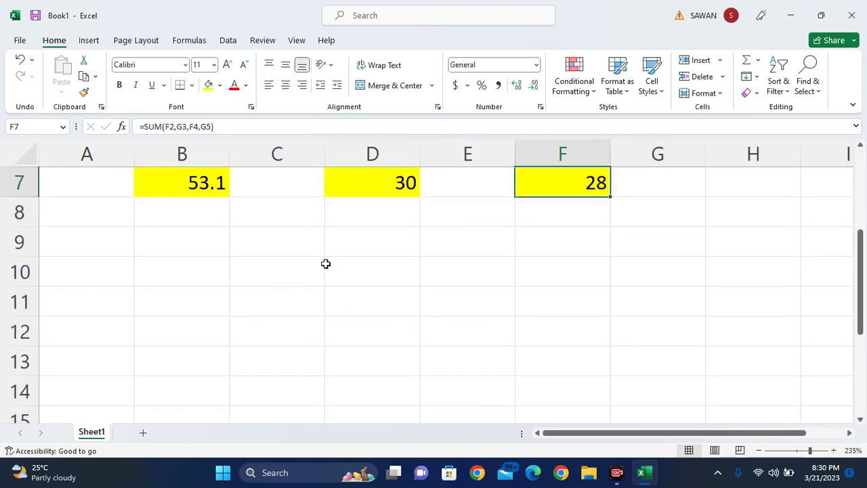
click(344, 278)
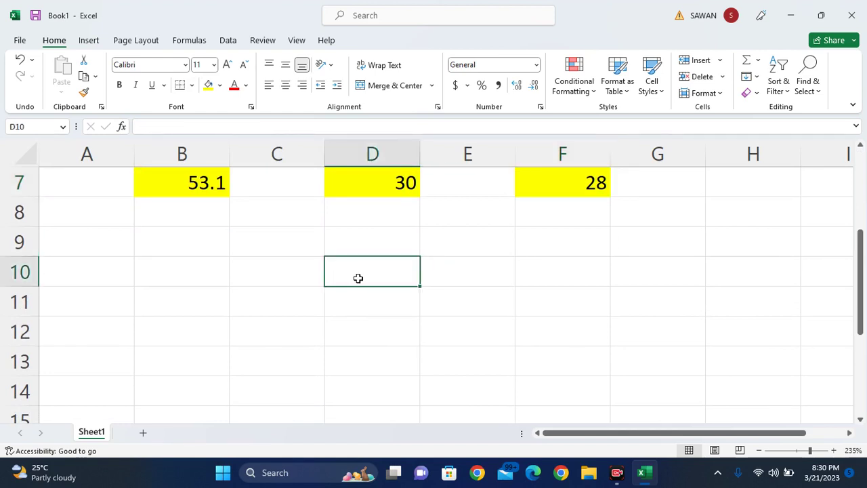
text(=)
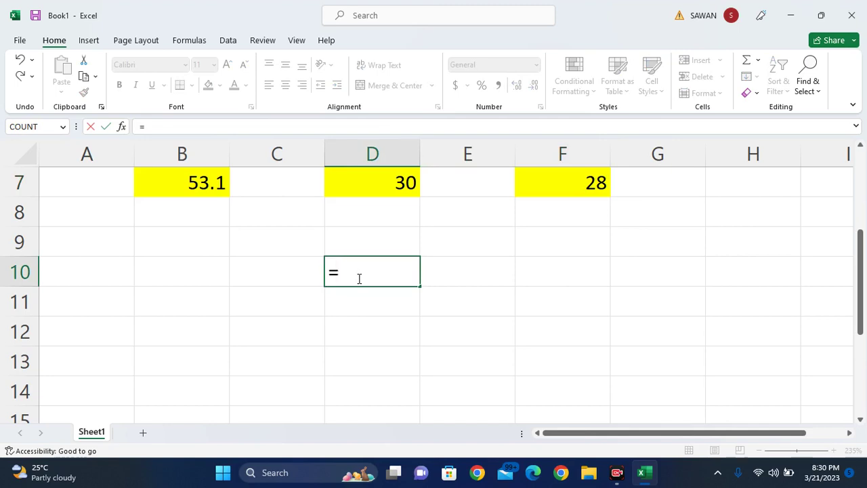
text(20+)
text(30)
key(Return)
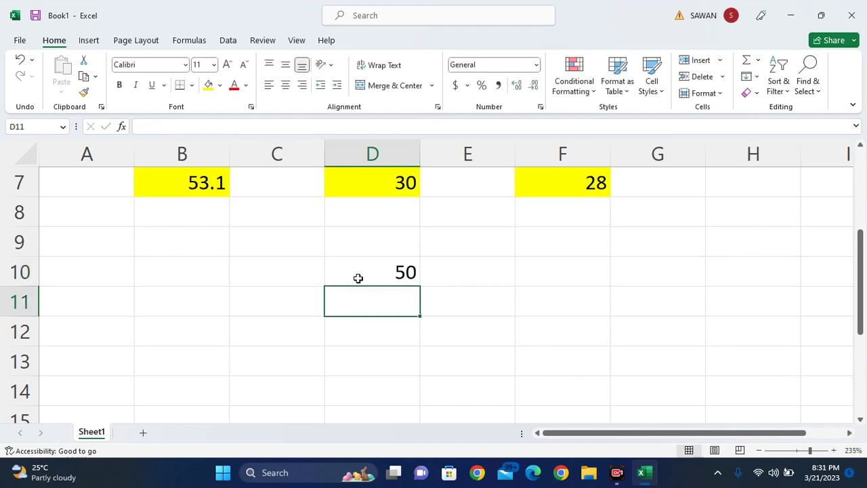
click(359, 277)
click(208, 85)
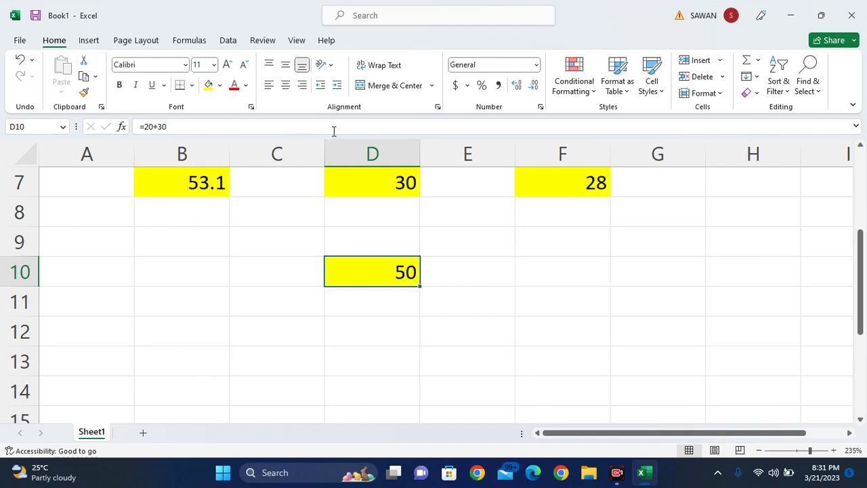
Open D10 in edit mode to display its =20+30 formula, then leave the cell.
double_click(391, 267)
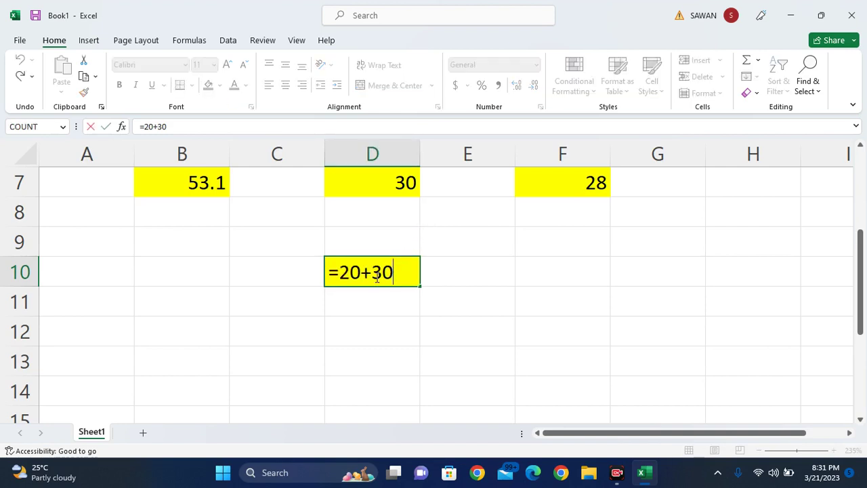
double_click(365, 273)
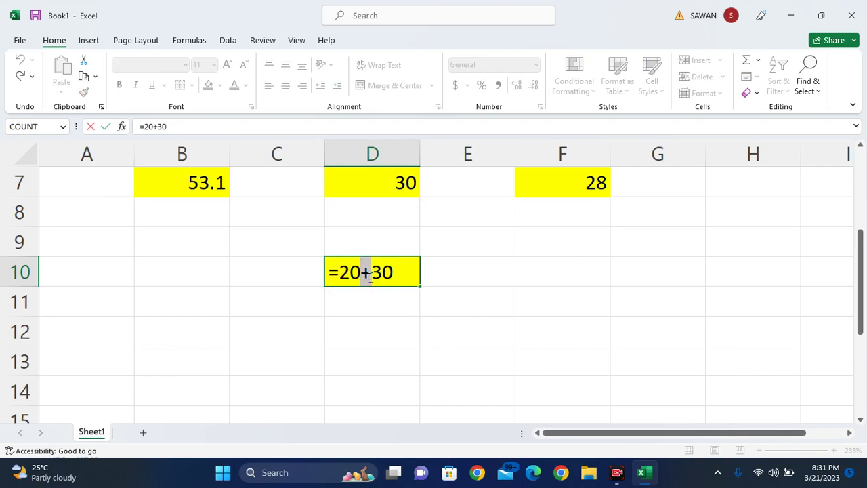
click(372, 275)
scroll(446, 296, up, 2)
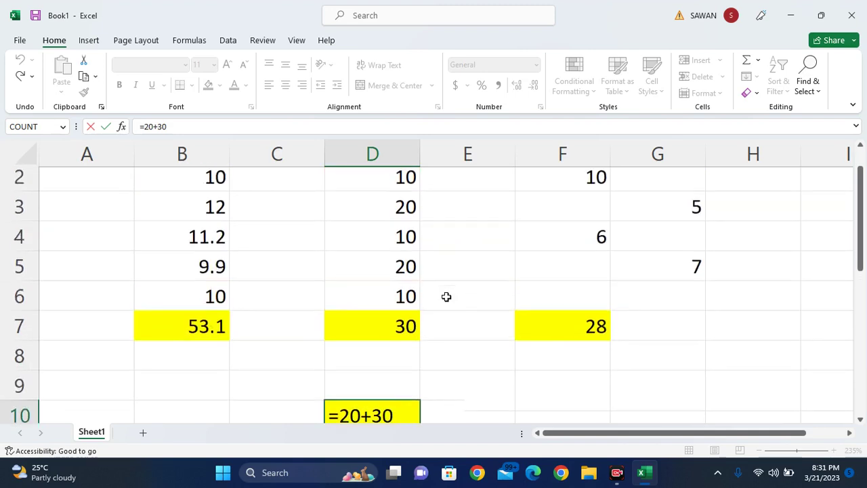
scroll(446, 297, down, 2)
click(453, 270)
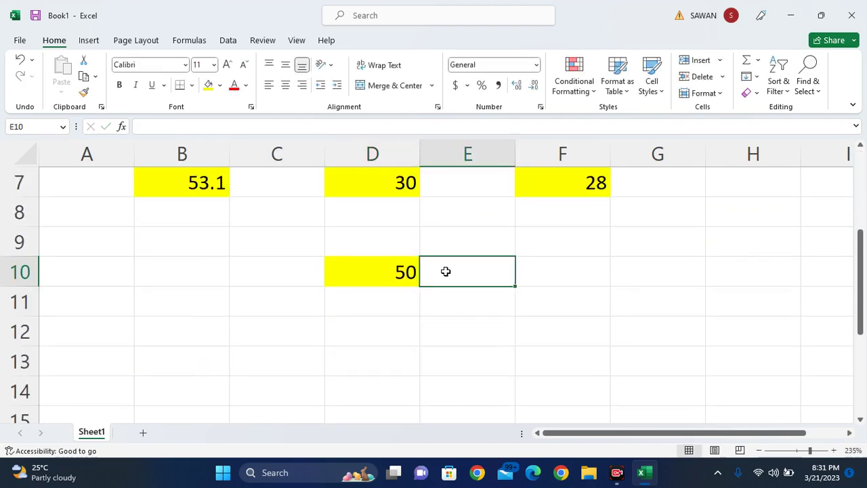